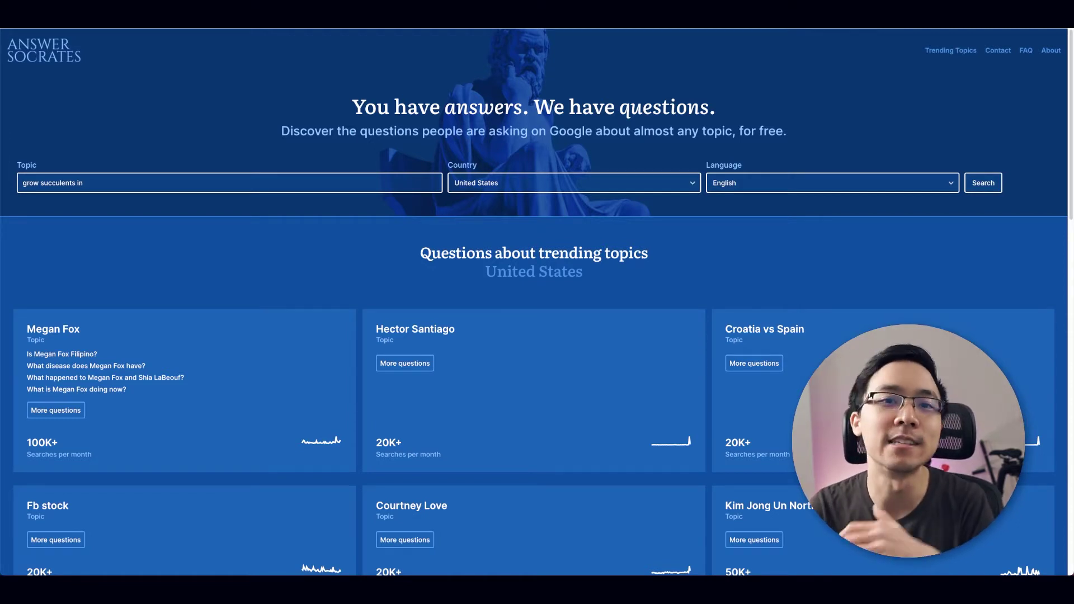
- Replace the topic with 'growing succulents', search, and browse the 48 questions grouped by question word
{"action": "left_click", "coordinate": [138, 181]}
{"action": "key", "text": "ctrl+a"}
{"action": "key", "text": "BackSpace"}
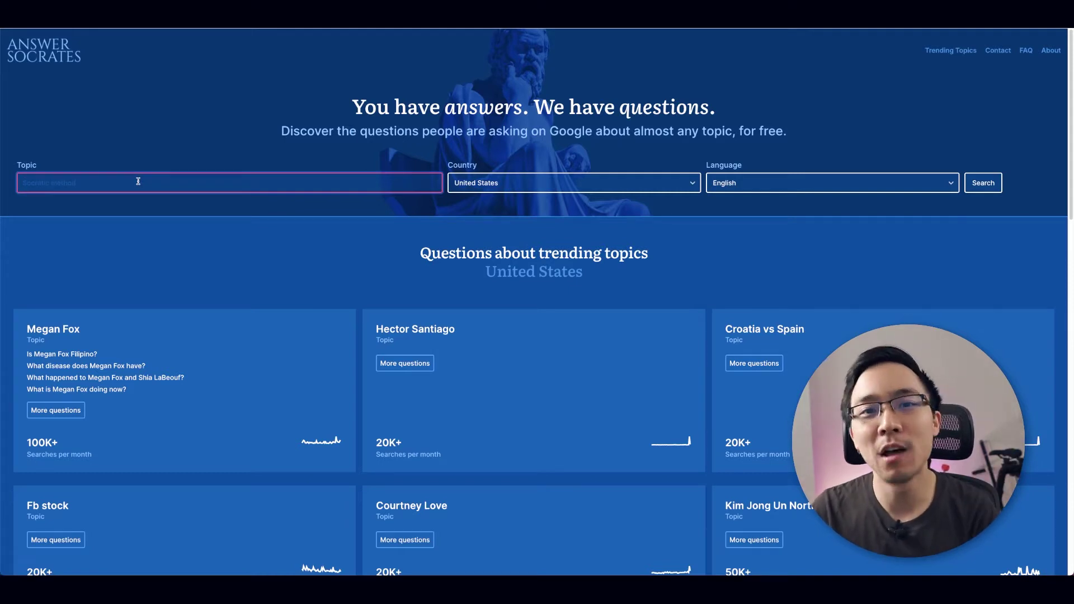
{"action": "type", "text": "growing succul"}
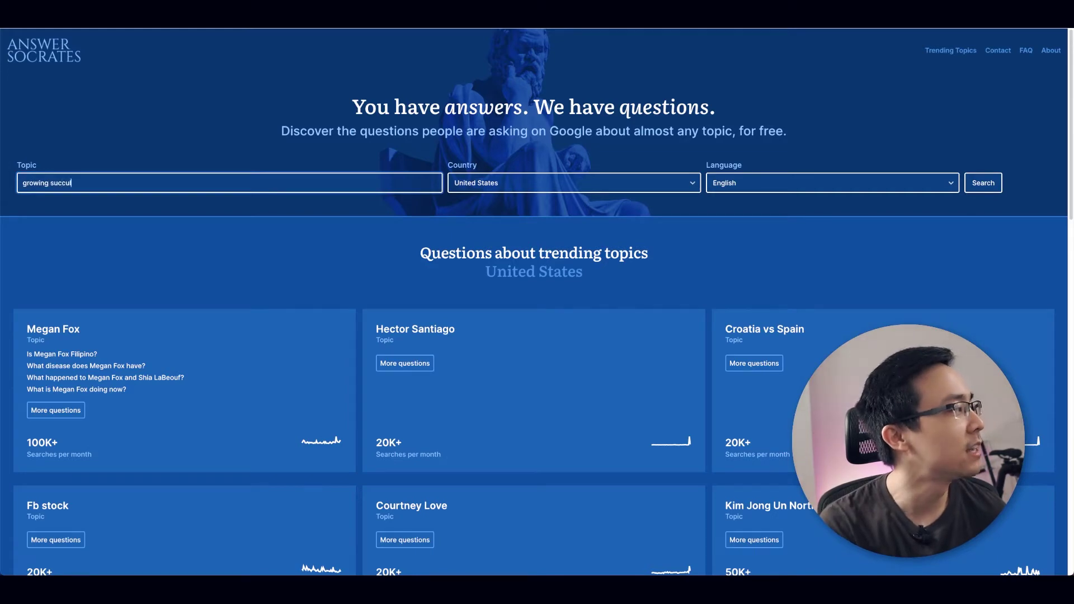
{"action": "type", "text": "ents"}
{"action": "key", "text": "Return"}
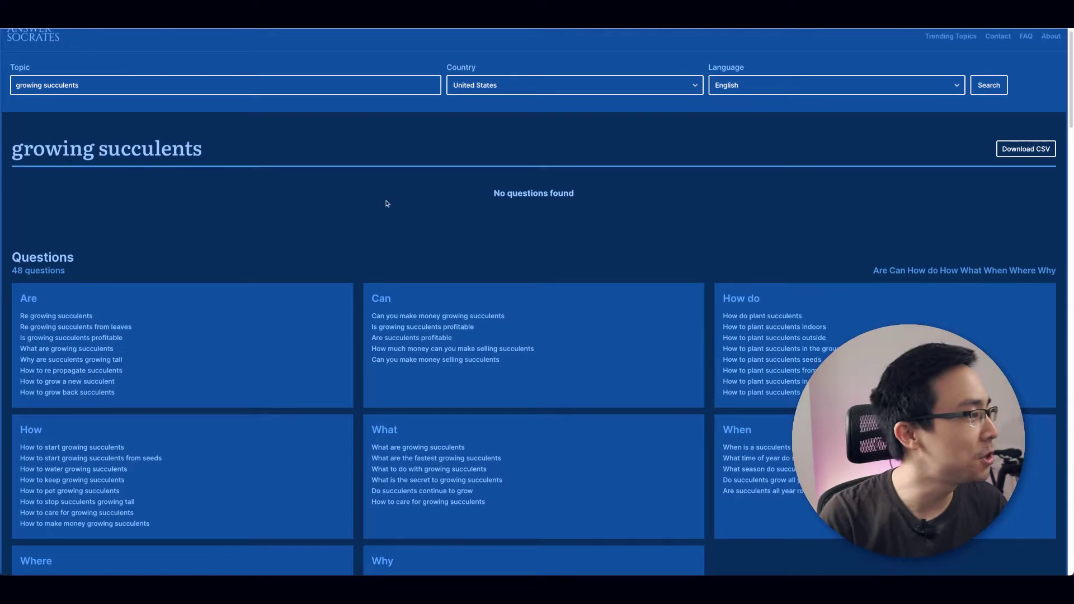
{"action": "scroll", "coordinate": [392, 195], "scroll_direction": "down", "scroll_amount": 3}
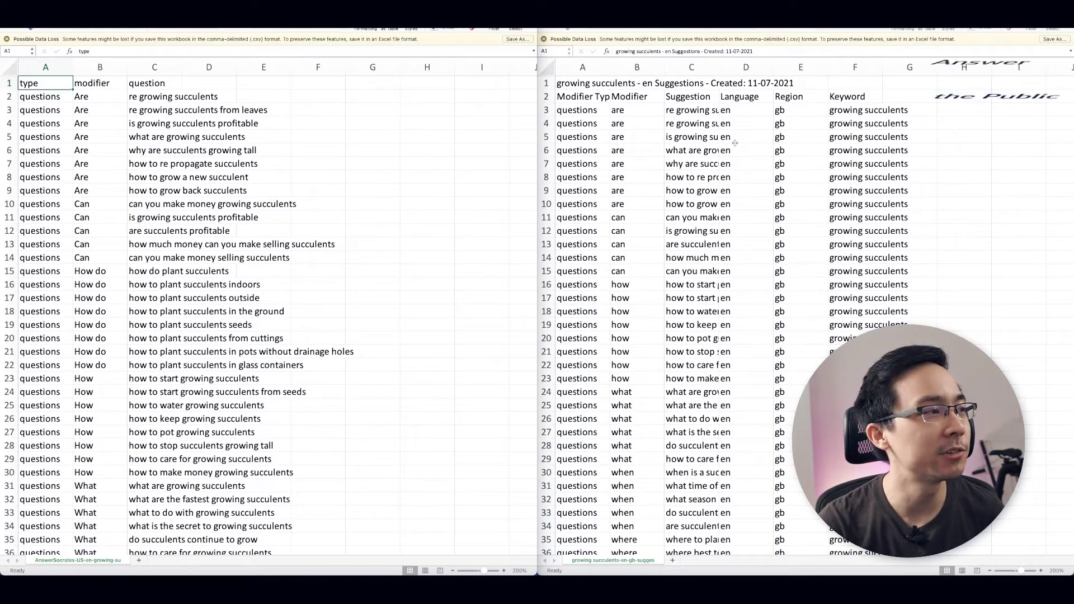
- Count the keyword rows in both exported sheets: 336 in the Answer Socrates export versus 298
{"action": "key", "text": "Down"}
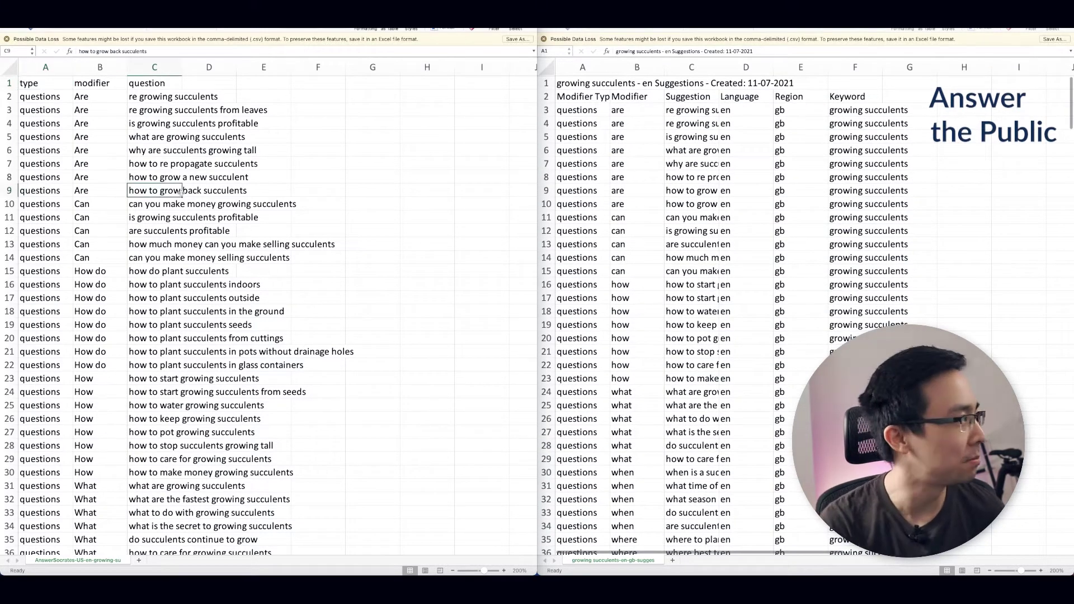
{"action": "key", "text": "ctrl+shift+Down"}
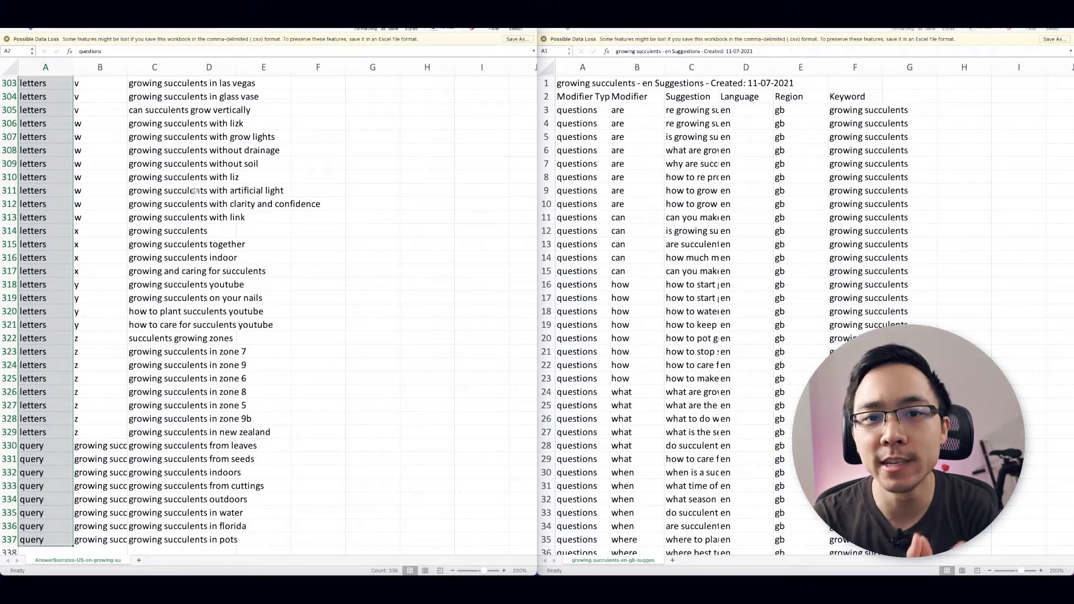
{"action": "left_click", "coordinate": [572, 156]}
{"action": "key", "text": "Down"}
{"action": "key", "text": "ctrl+shift+Down"}
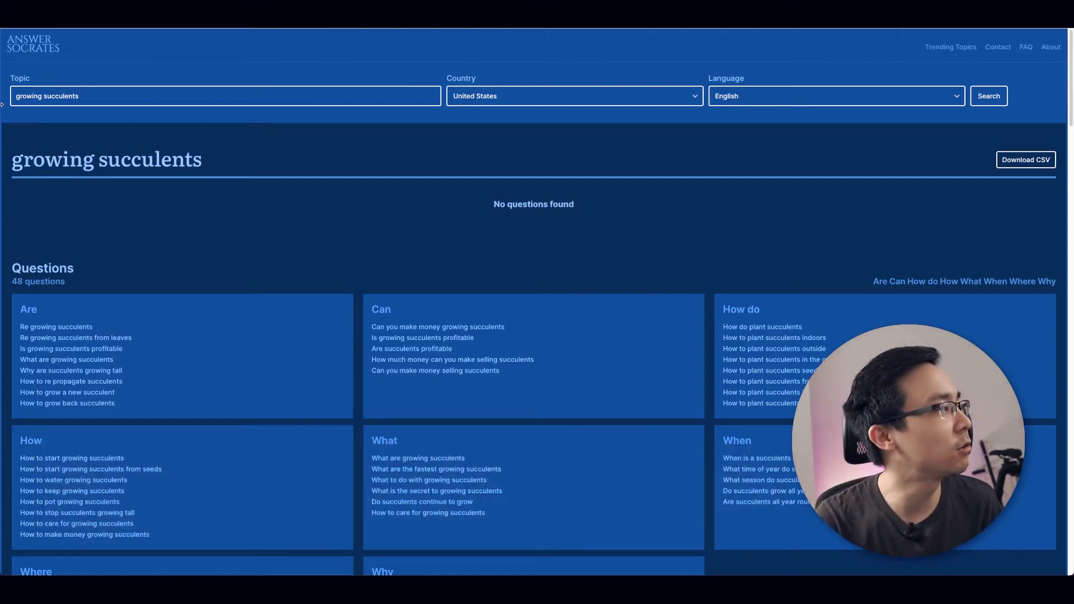
- Search for 'growing * succulents' and scroll through its 56 questions, including the new Will group
{"action": "left_click", "coordinate": [42, 91]}
{"action": "type", "text": "*"}
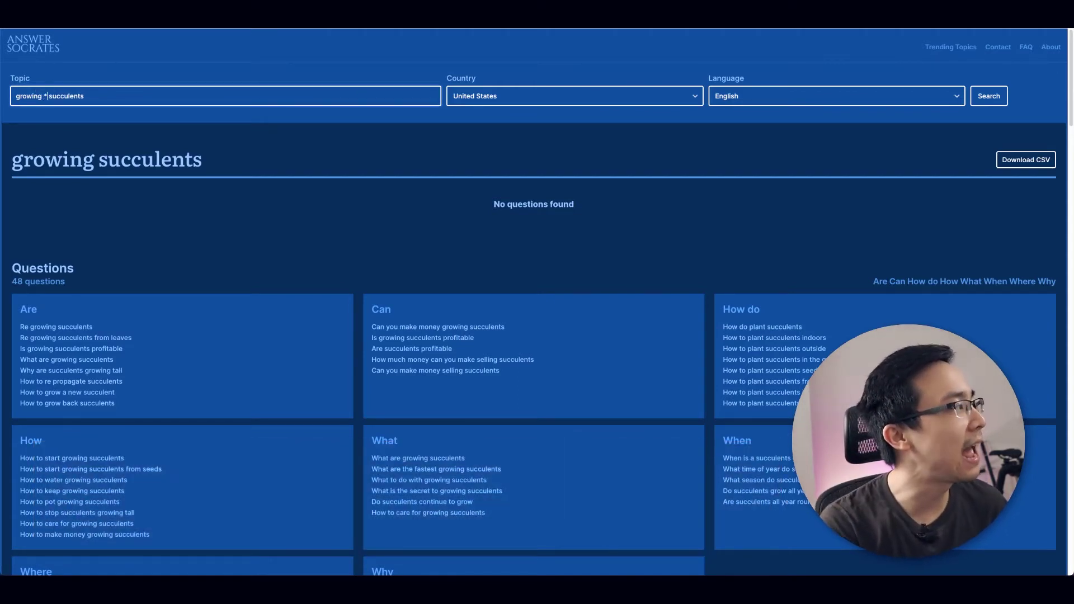
{"action": "key", "text": "Return"}
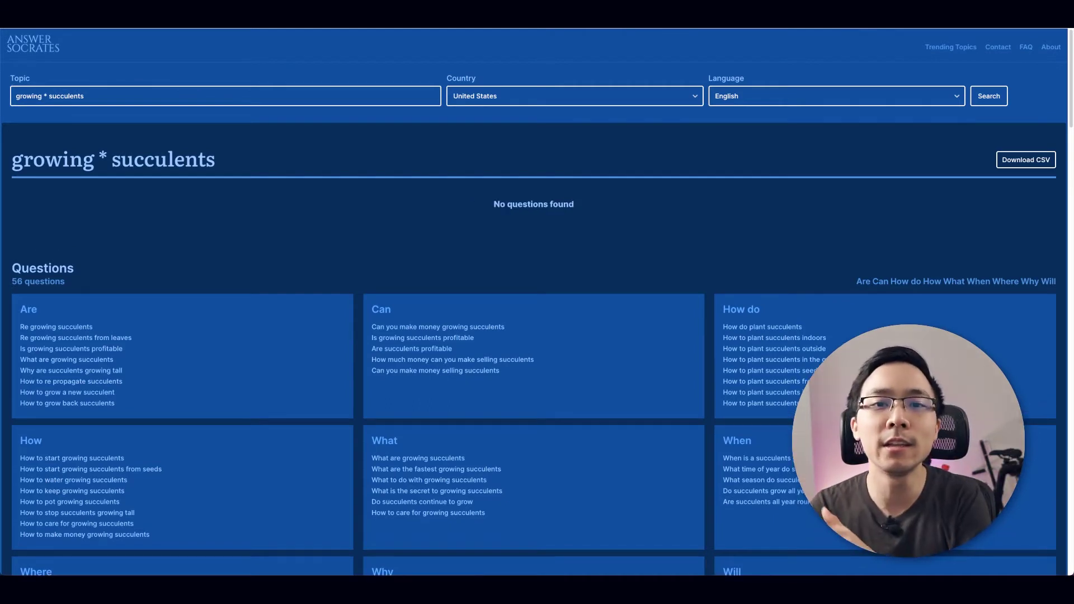
{"action": "scroll", "coordinate": [129, 204], "scroll_direction": "down", "scroll_amount": 2}
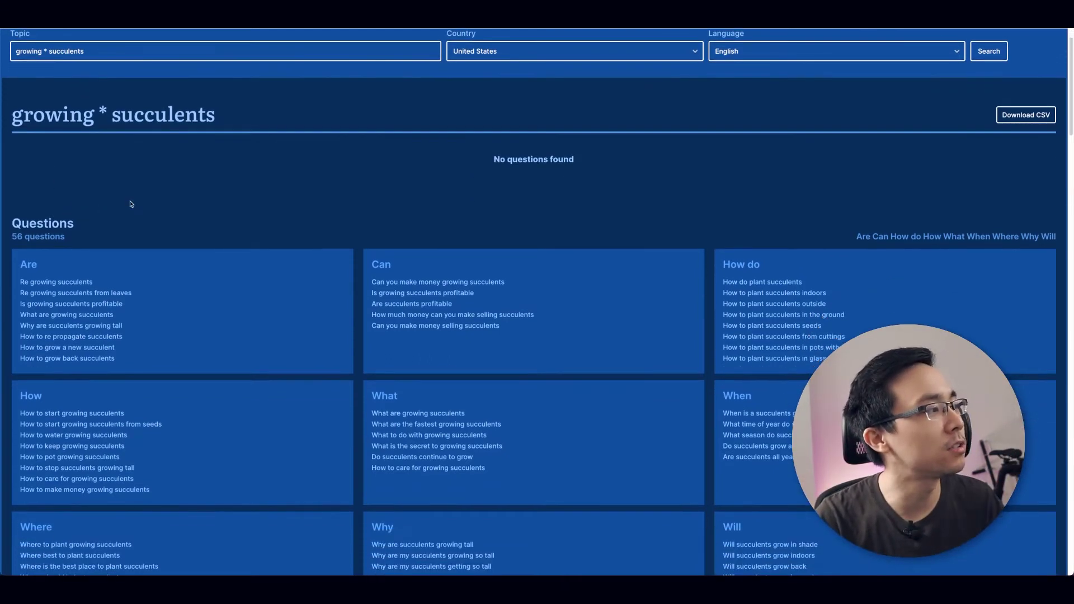
{"action": "scroll", "coordinate": [130, 203], "scroll_direction": "down", "scroll_amount": 1}
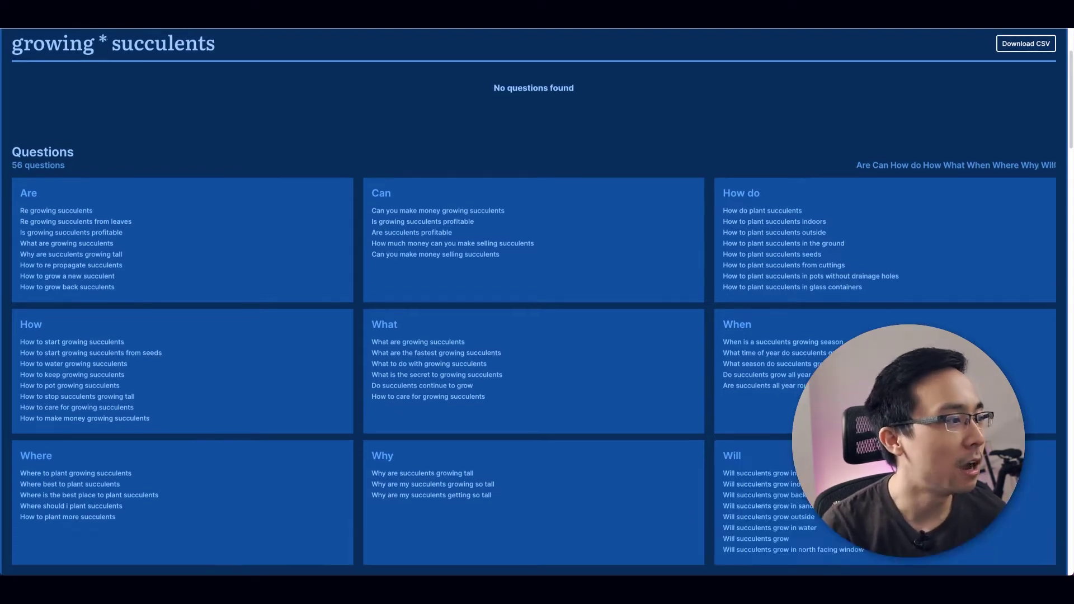
{"action": "scroll", "coordinate": [779, 386], "scroll_direction": "down", "scroll_amount": 4}
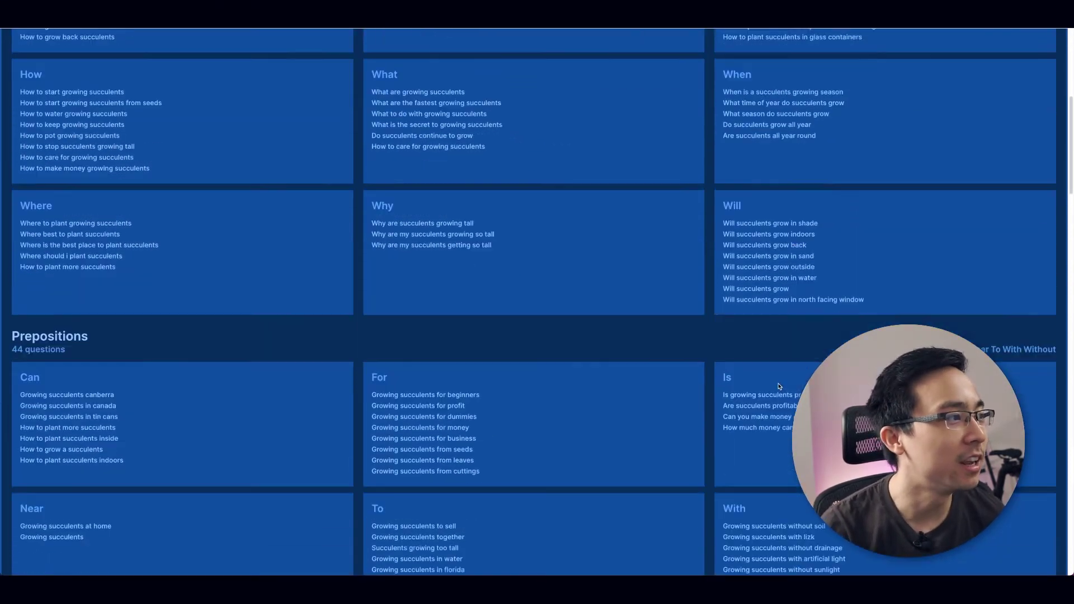
{"action": "scroll", "coordinate": [779, 387], "scroll_direction": "down", "scroll_amount": 2}
{"action": "left_click_drag", "start_coordinate": [725, 141], "coordinate": [890, 242]}
{"action": "left_click", "coordinate": [898, 246]}
{"action": "scroll", "coordinate": [900, 248], "scroll_direction": "down", "scroll_amount": 1}
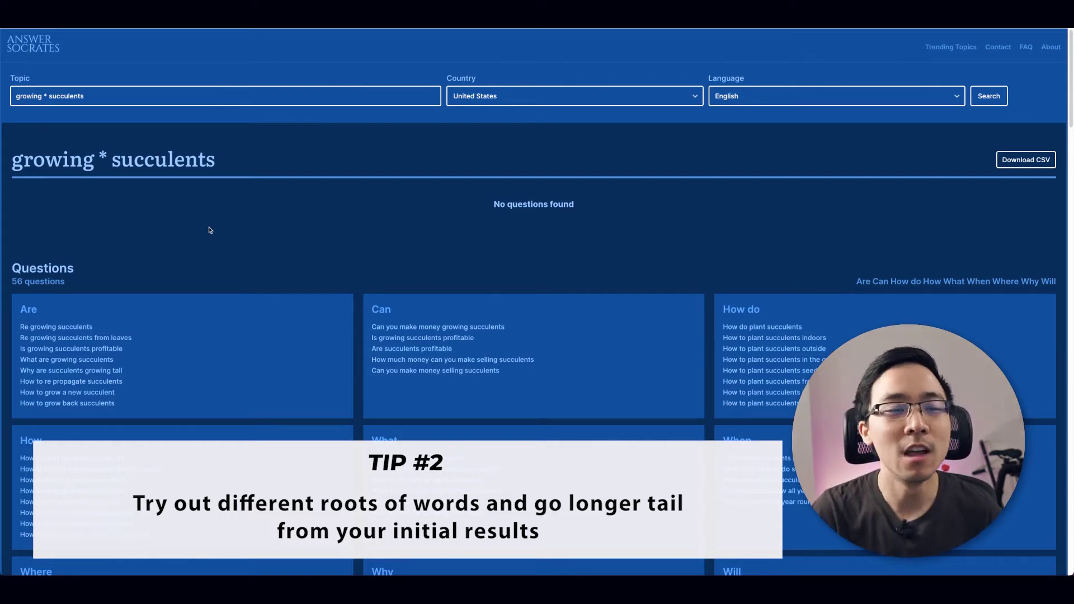
- Replace 'growing *' with 'grow' and search for 'grow succulents'
{"action": "left_click", "coordinate": [34, 96]}
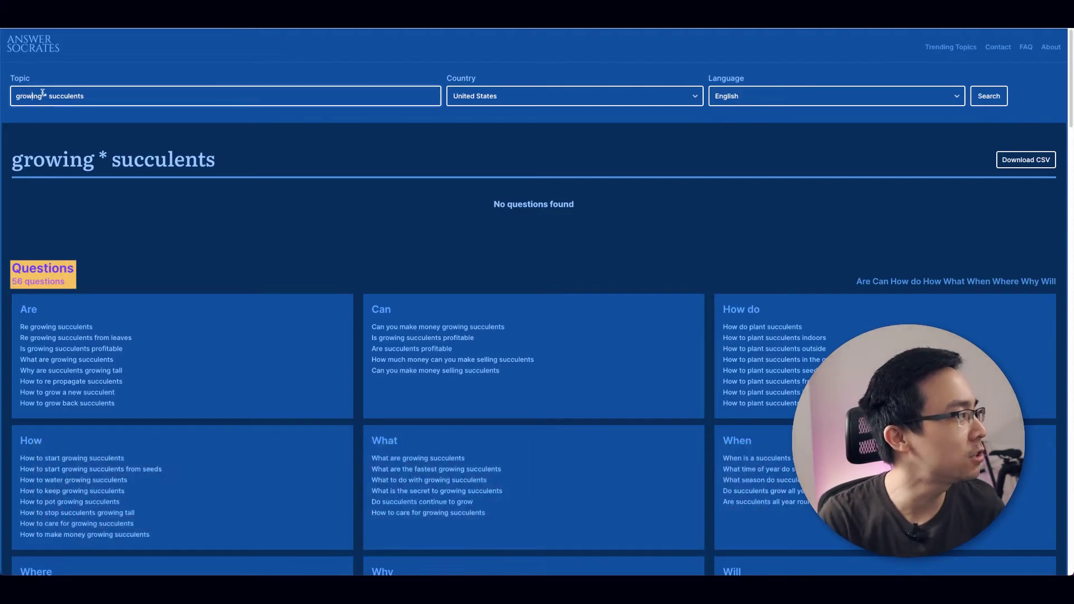
{"action": "key", "text": "shift+Home"}
{"action": "type", "text": "grow"}
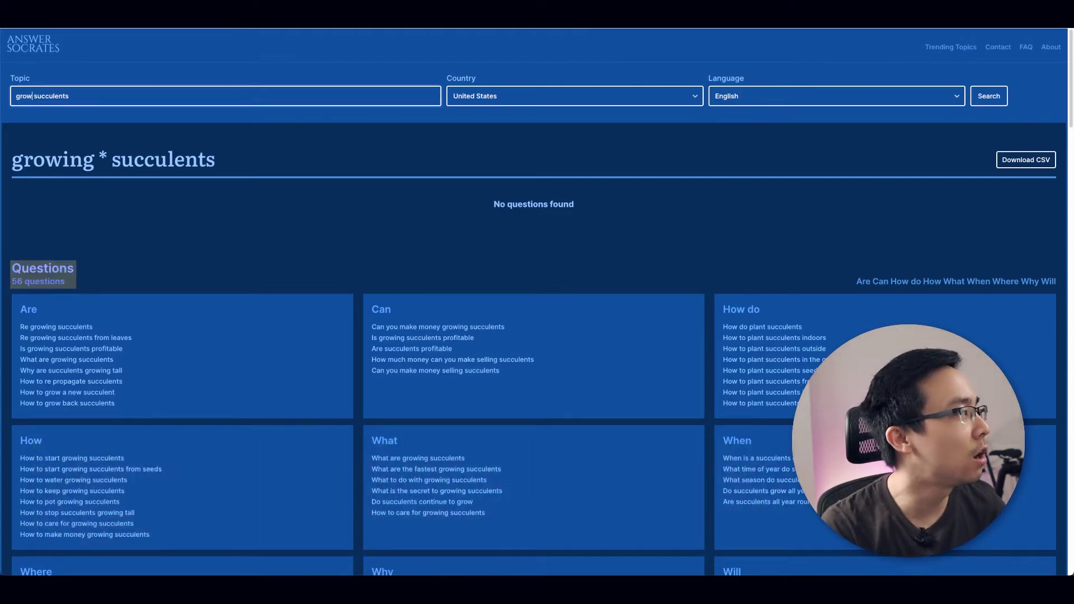
{"action": "key", "text": "Return"}
{"action": "scroll", "coordinate": [152, 222], "scroll_direction": "down", "scroll_amount": 1}
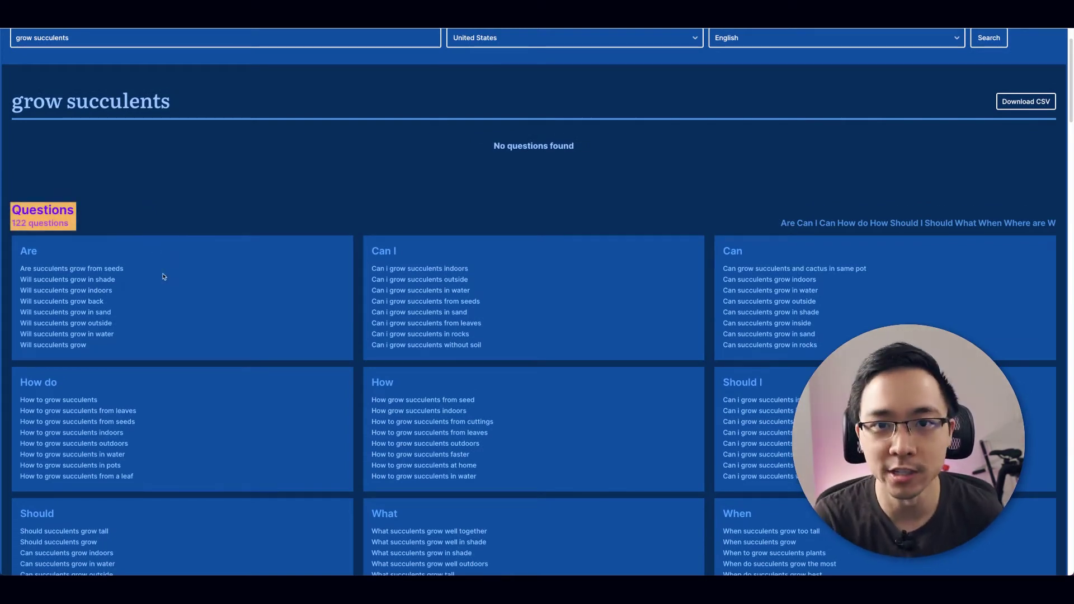
{"action": "scroll", "coordinate": [643, 477], "scroll_direction": "up", "scroll_amount": 1}
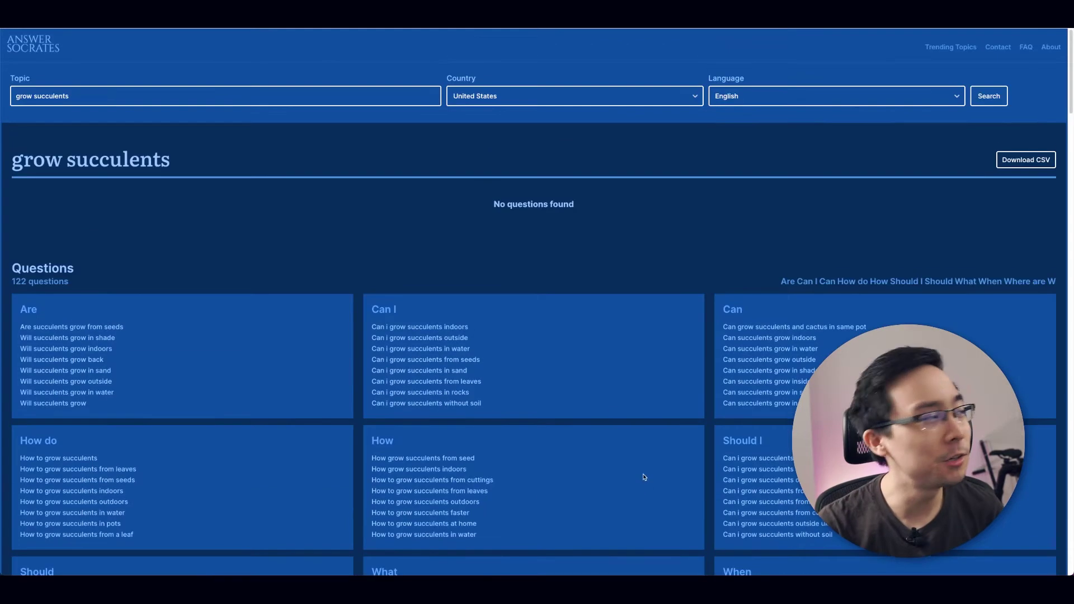
- Append 'in' to search 'grow succulents in', which returns 97 questions
{"action": "left_click", "coordinate": [316, 101]}
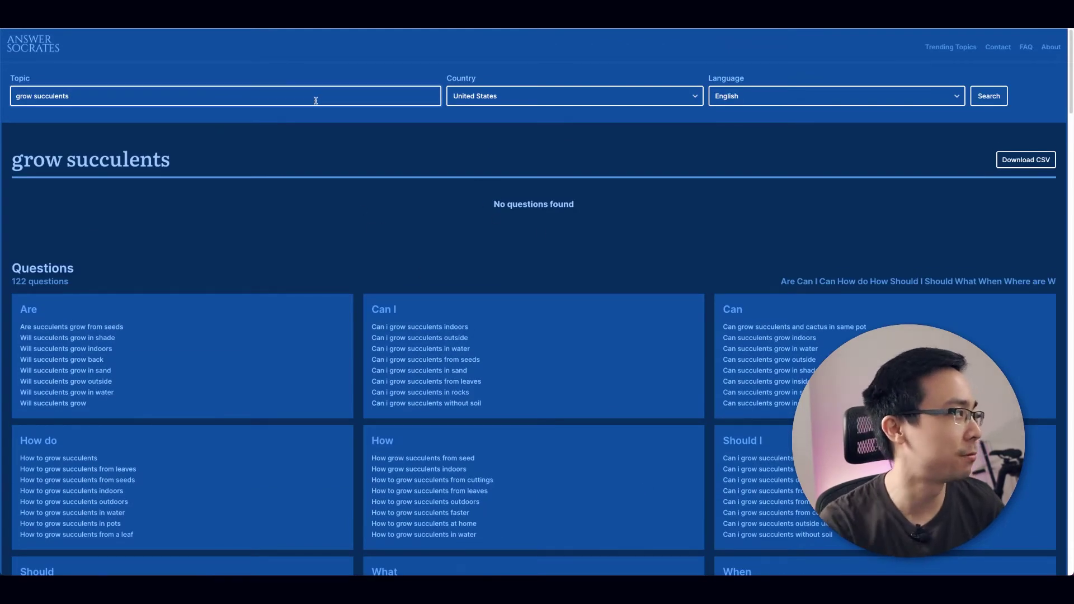
{"action": "type", "text": "in"}
{"action": "key", "text": "Return"}
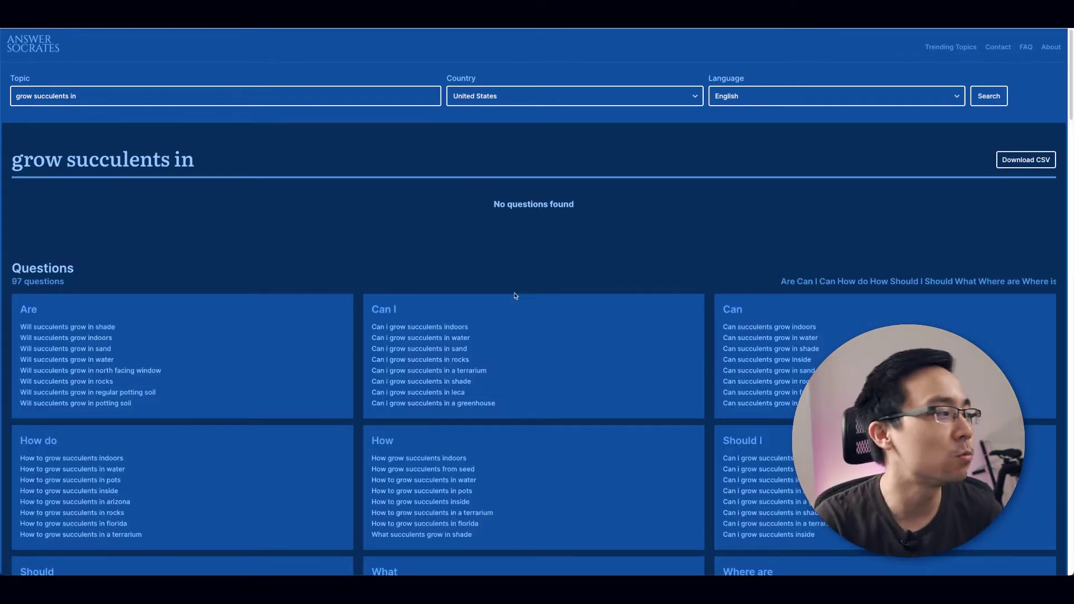
{"action": "scroll", "coordinate": [518, 303], "scroll_direction": "down", "scroll_amount": 4}
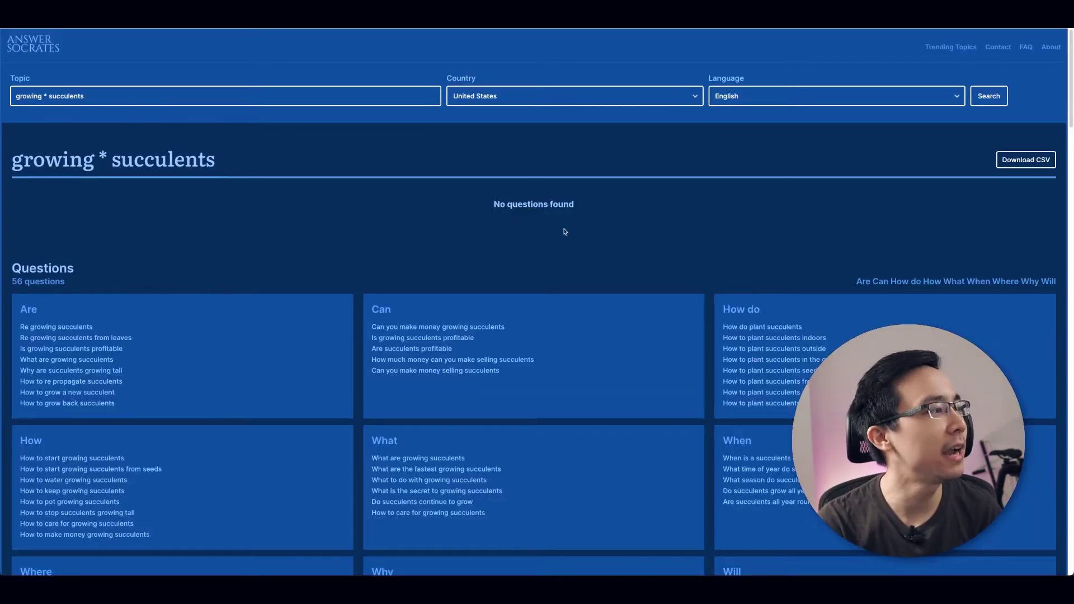
- Download the questions as CSV without subscribing, then copy cells C4:C27 in Excel
{"action": "left_click", "coordinate": [1027, 163]}
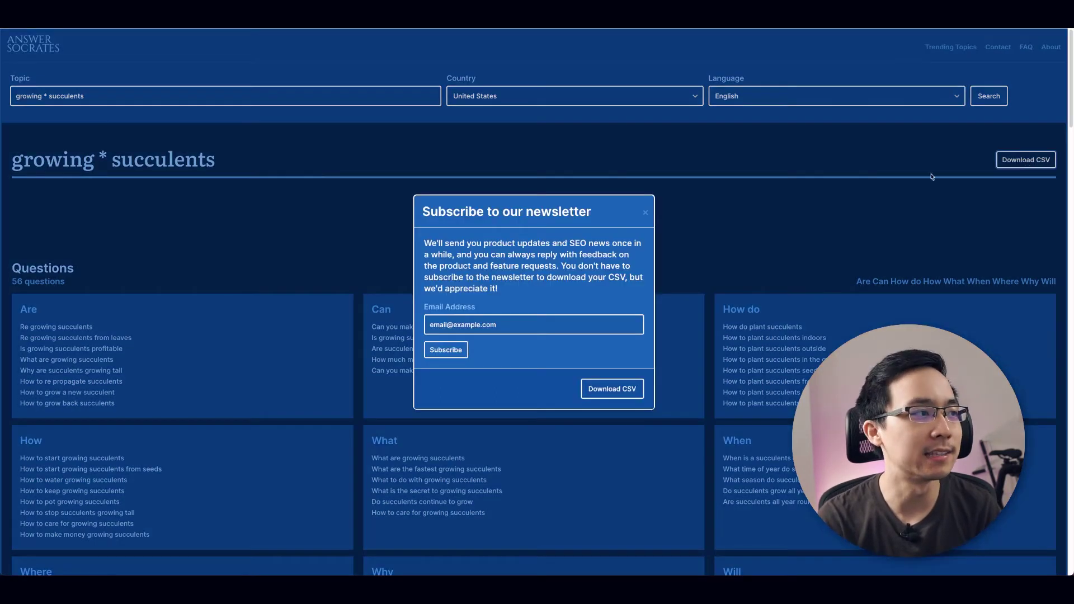
{"action": "left_click", "coordinate": [610, 388]}
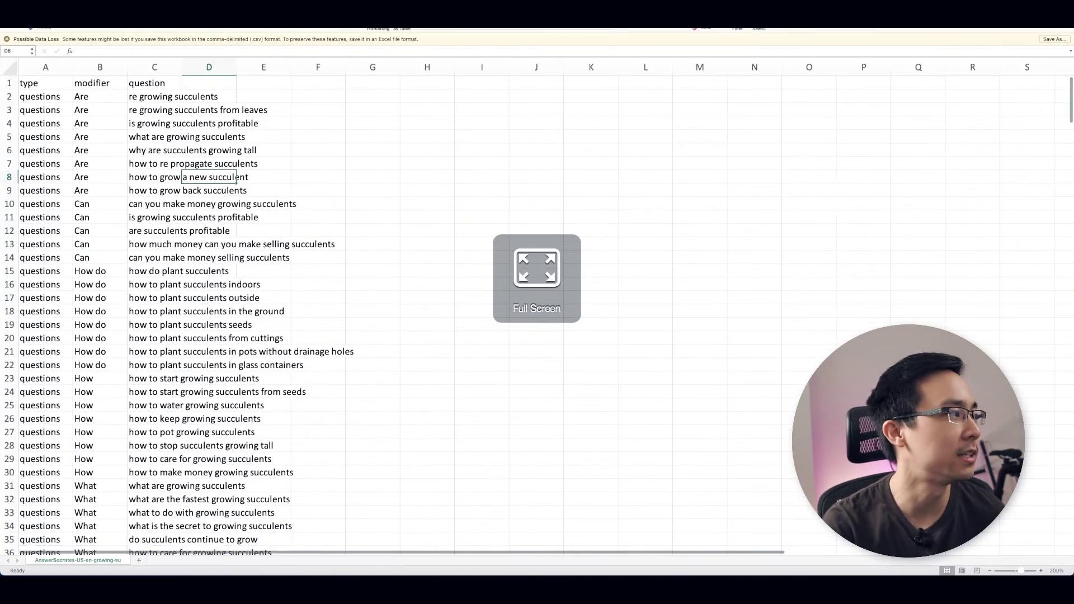
{"action": "left_click_drag", "start_coordinate": [155, 123], "coordinate": [155, 432]}
{"action": "key", "text": "super+c"}
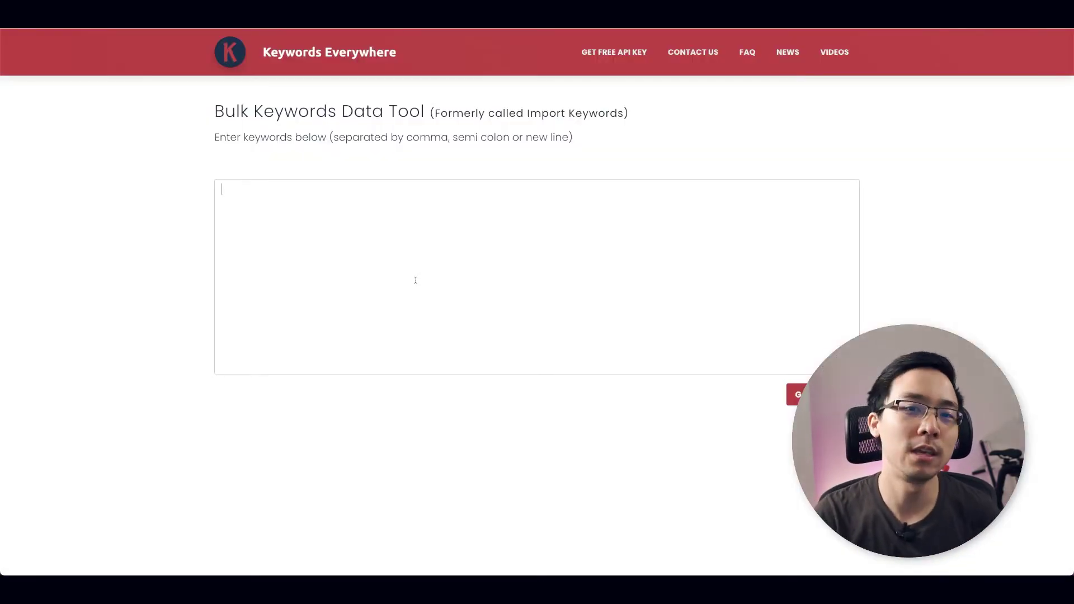
- Paste the 23 questions into the Bulk Keywords Data Tool and review their volume, CPC and competition
{"action": "key", "text": "ctrl+v"}
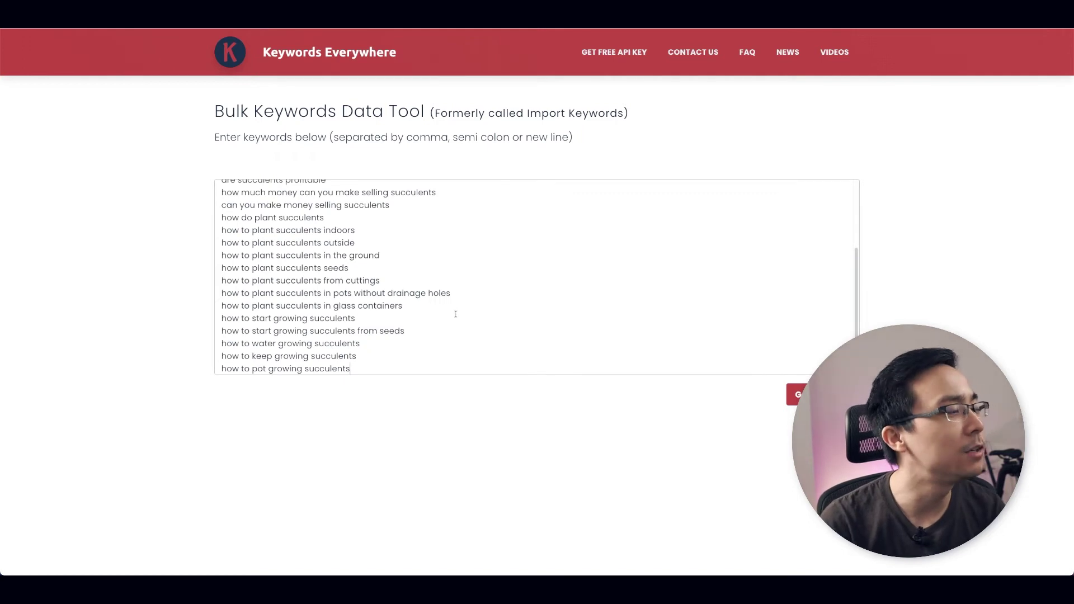
{"action": "left_click", "coordinate": [790, 396]}
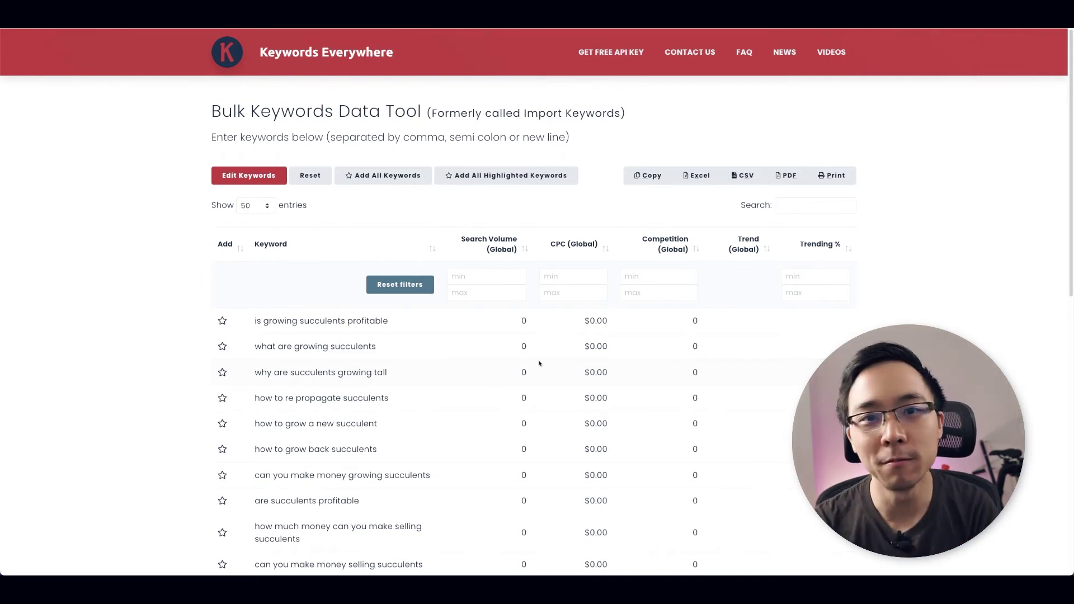
{"action": "scroll", "coordinate": [537, 363], "scroll_direction": "down", "scroll_amount": 2}
{"action": "scroll", "coordinate": [526, 352], "scroll_direction": "down", "scroll_amount": 5}
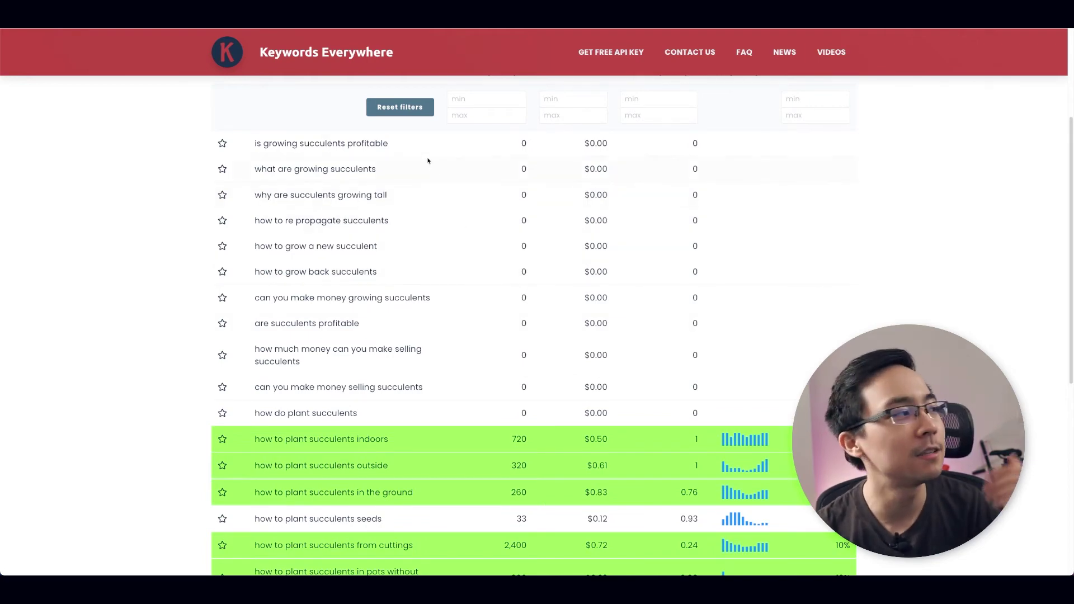
{"action": "scroll", "coordinate": [436, 275], "scroll_direction": "down", "scroll_amount": 8}
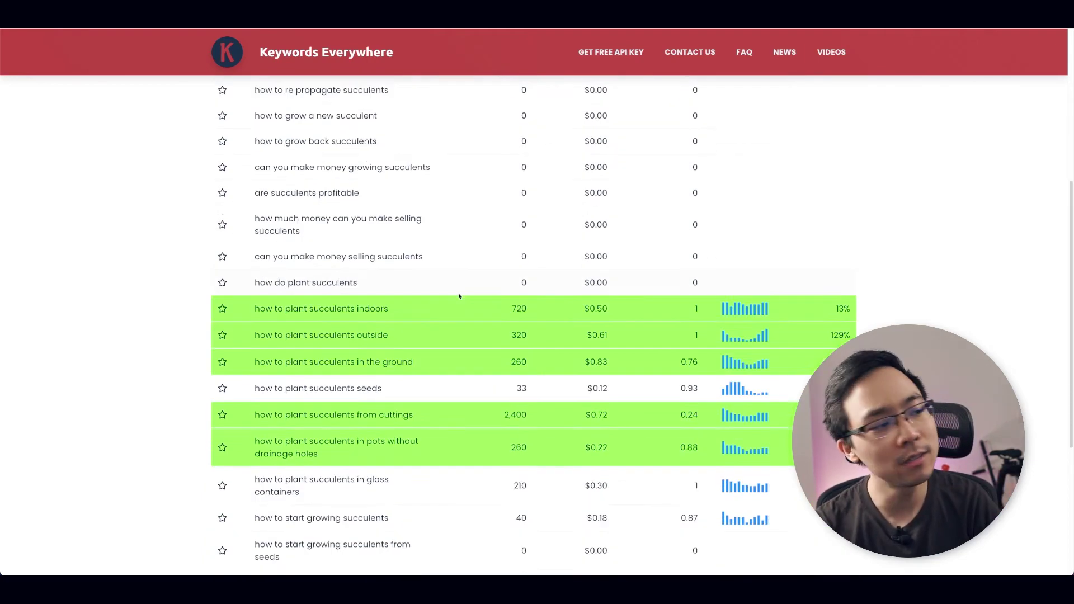
{"action": "scroll", "coordinate": [355, 239], "scroll_direction": "down", "scroll_amount": 1}
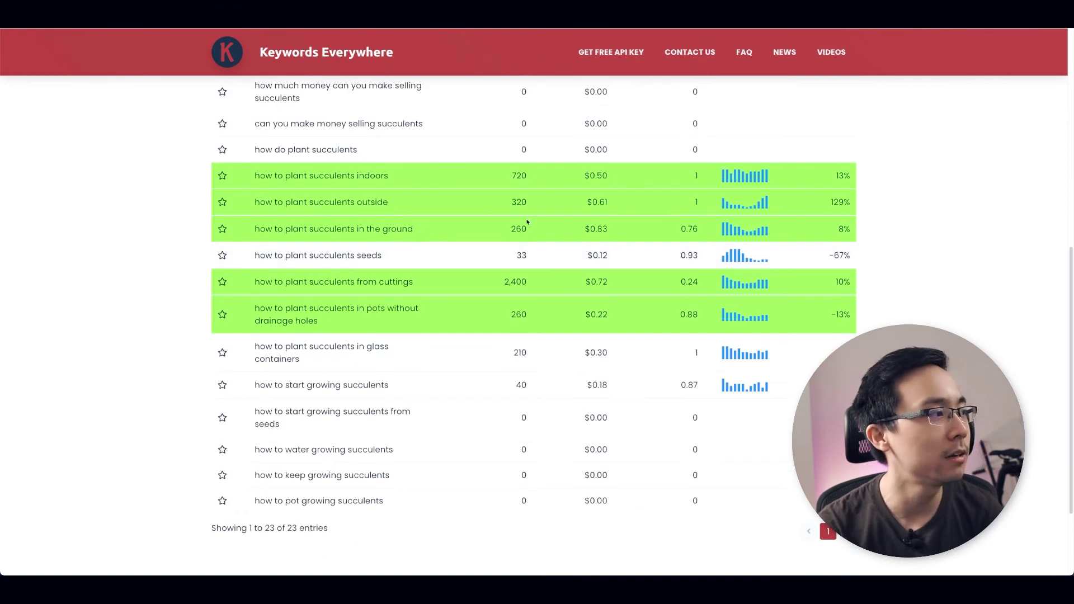